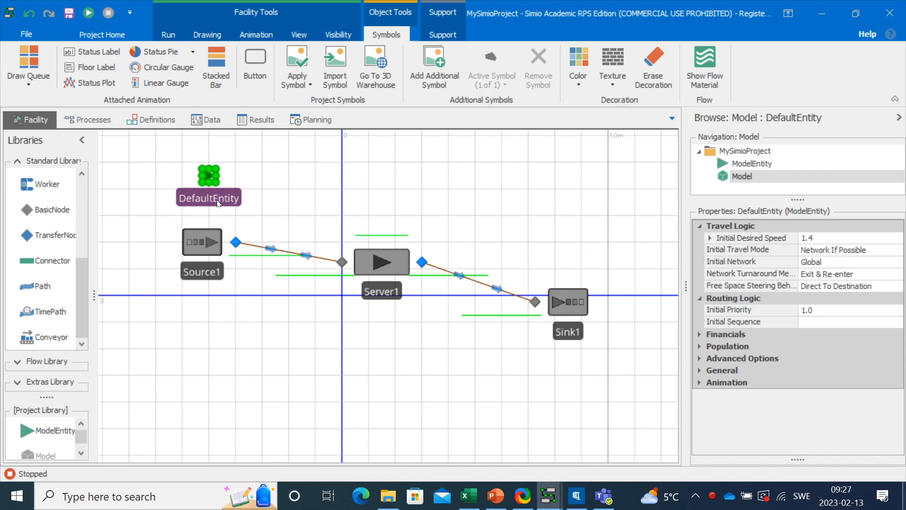
Rename the default entity as PartA
double_click(218, 199)
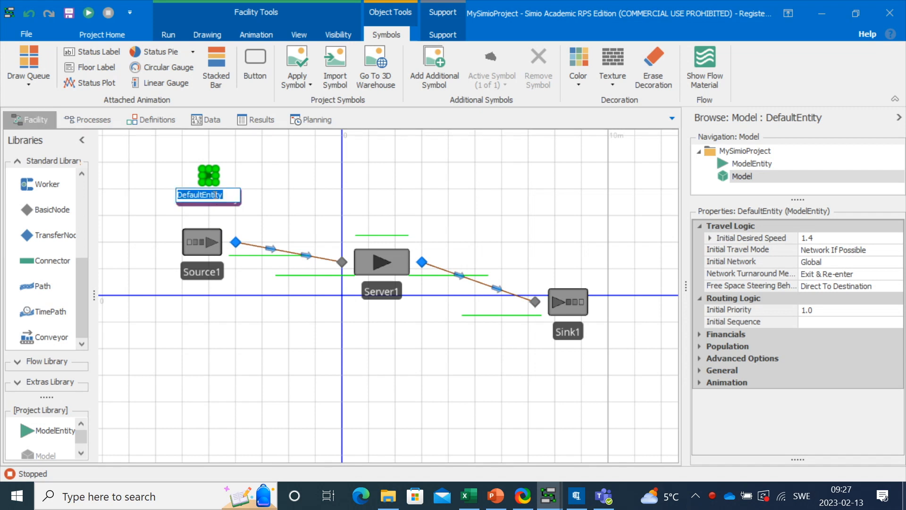
text(PartA)
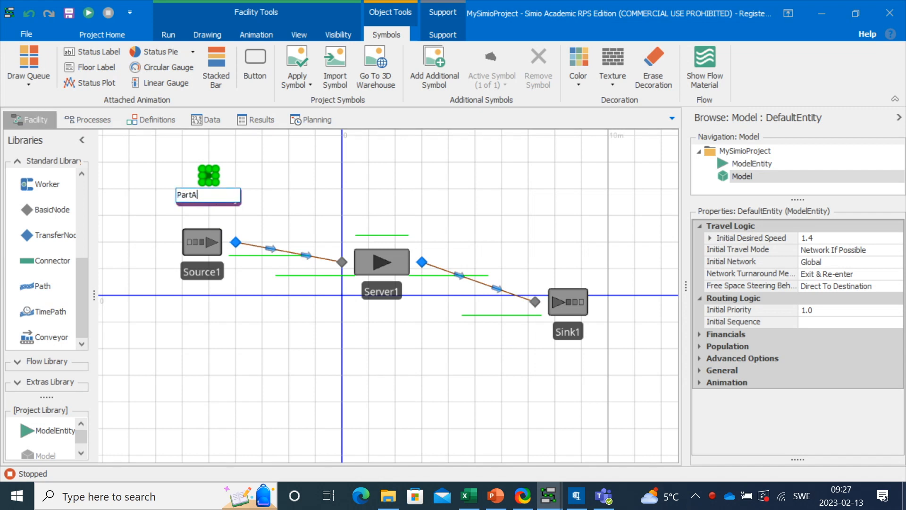
click(344, 192)
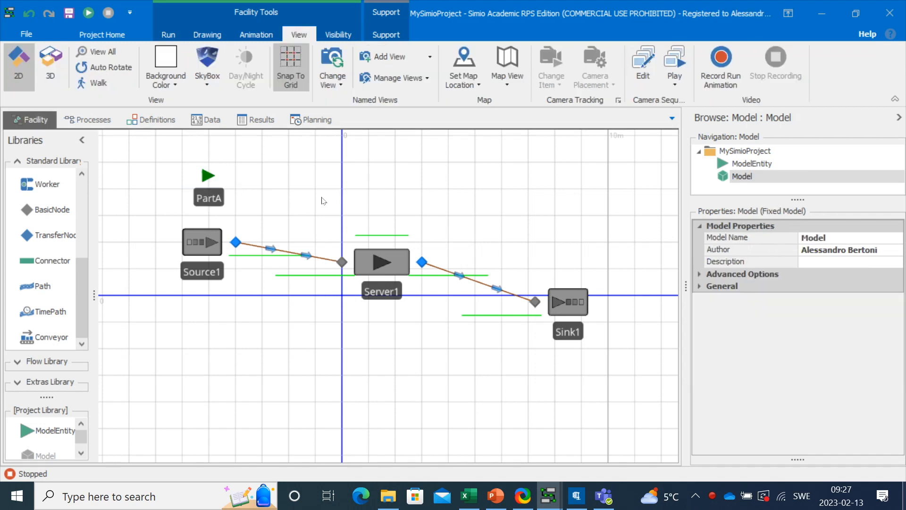
Rename the server between the source and the sink as Oven
click(378, 284)
click(378, 286)
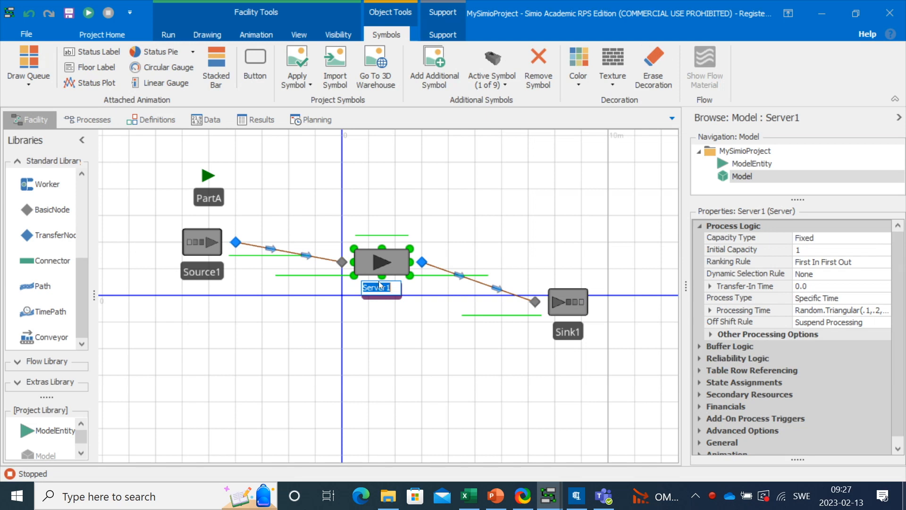
text(Oven)
key(Return)
click(443, 217)
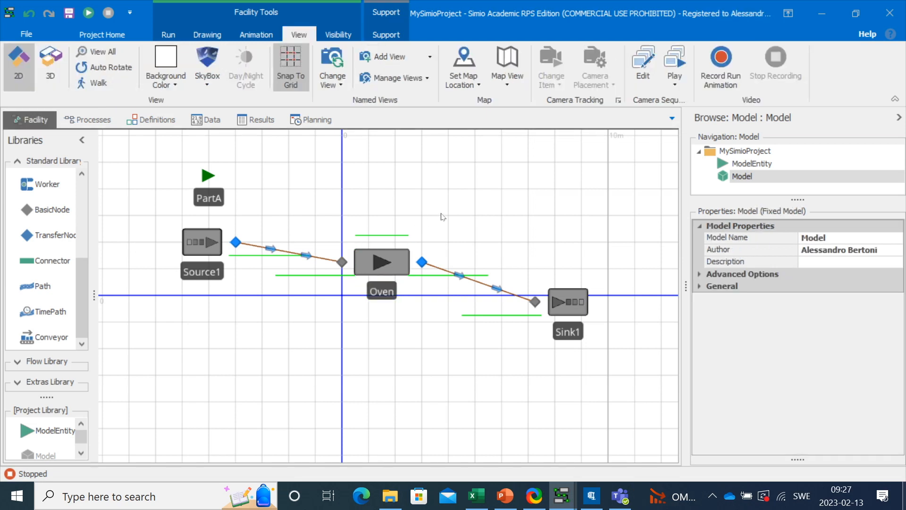
Set the interarrival time of Source1 to Random.Exponential(1), leaving its units in minutes
click(214, 239)
drag(681, 286, 632, 286)
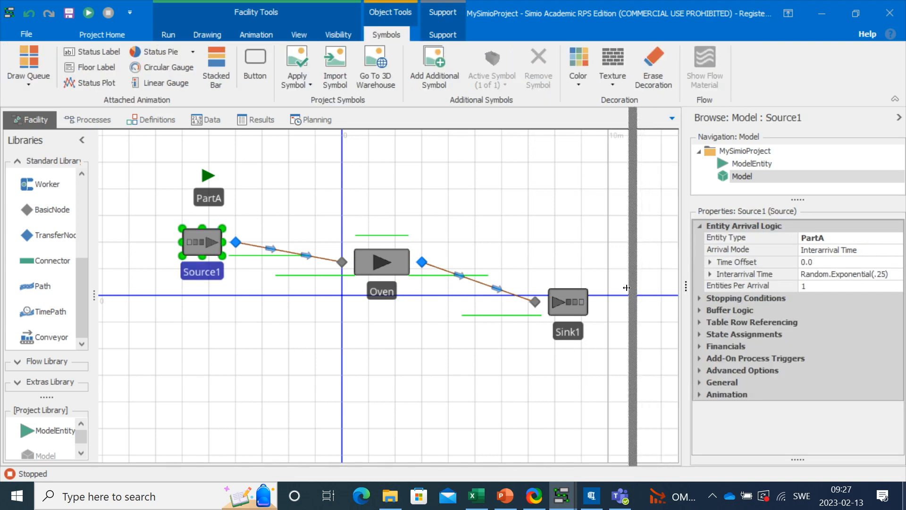
click(656, 274)
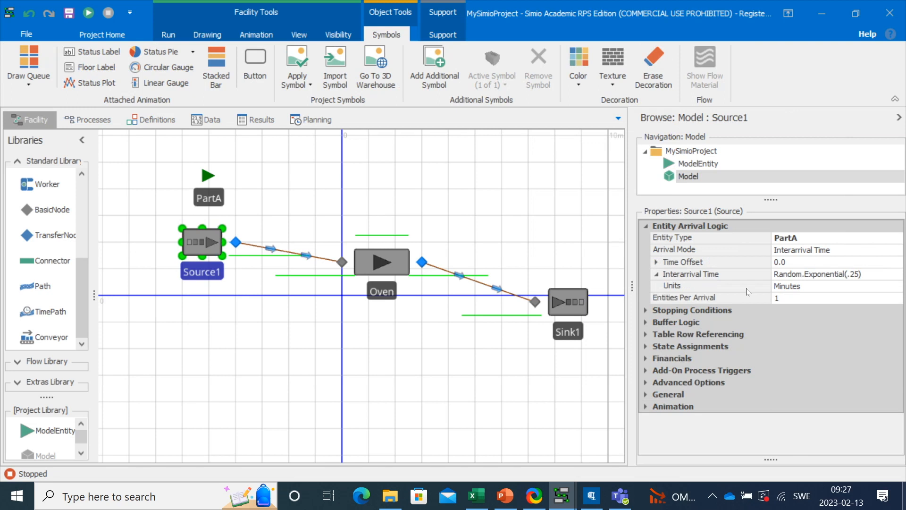
click(858, 277)
key(BackSpace)
key(BackSpace)
key(BackSpace)
text(1)
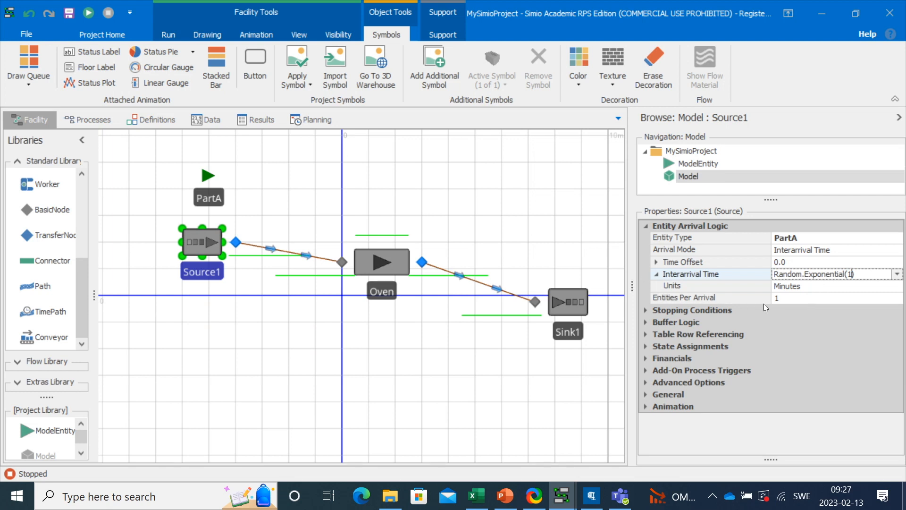
click(818, 298)
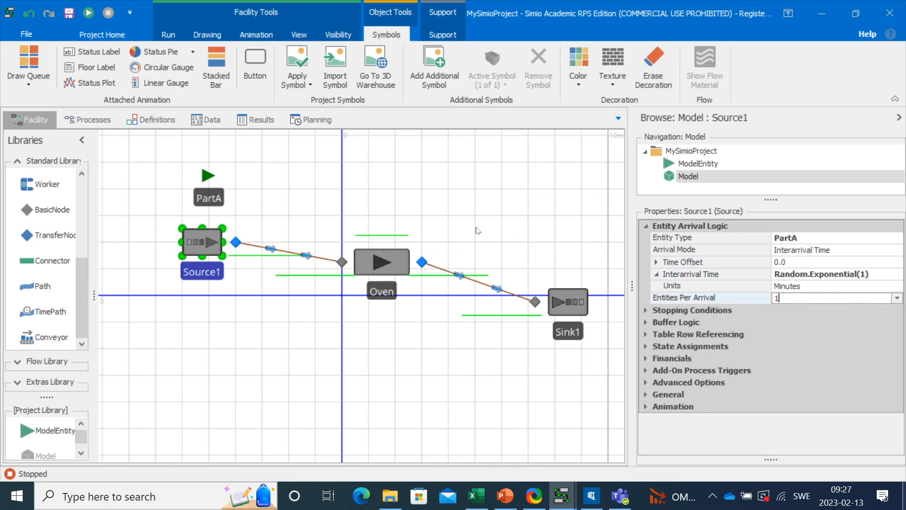
Set the Oven's processing time to Random.Triangular(.8,.9,1.3), leaving its units in minutes
click(385, 268)
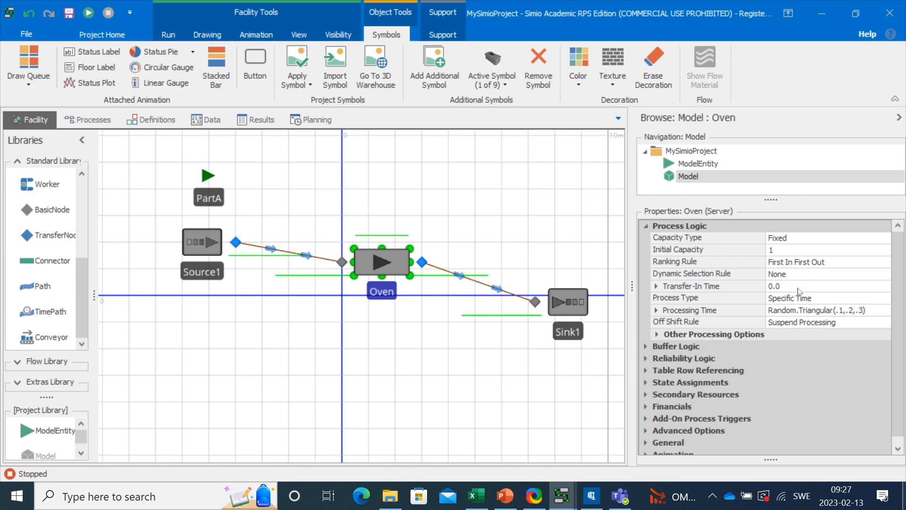
click(656, 312)
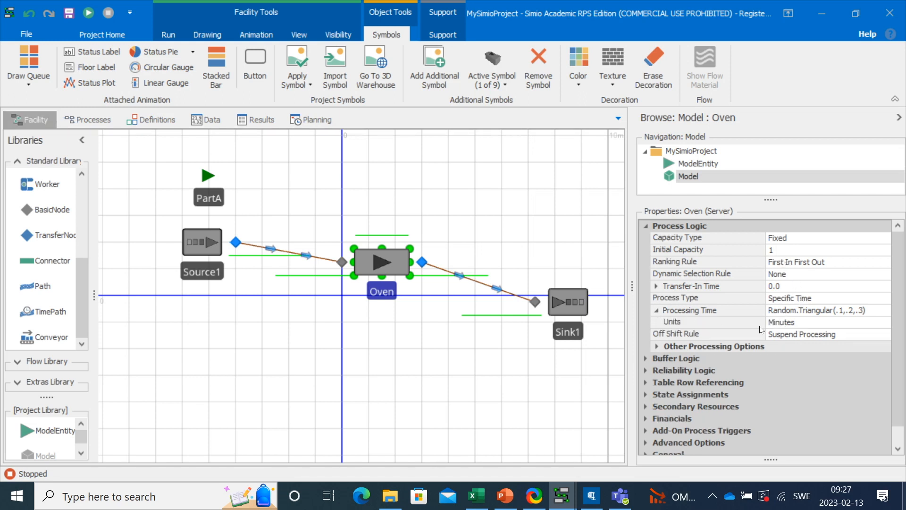
click(844, 310)
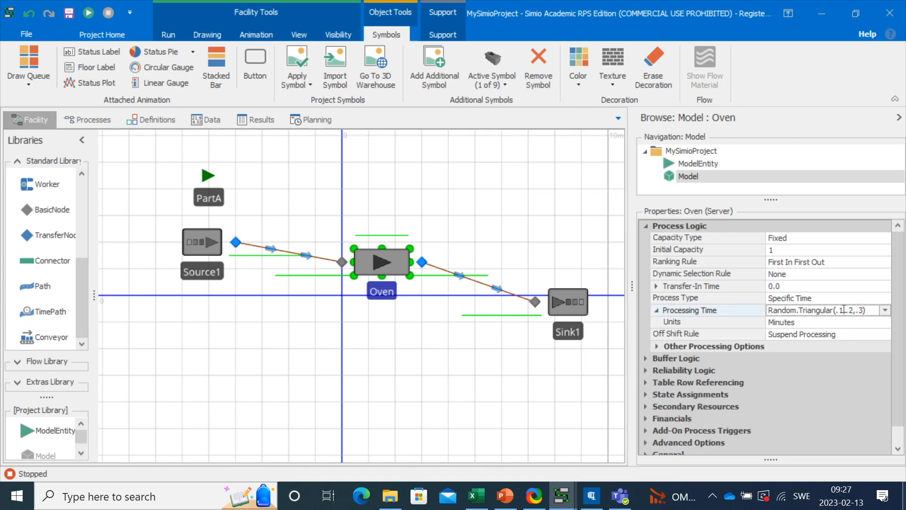
key(BackSpace)
text(8)
key(BackSpace)
text(9)
key(Right)
text(1)
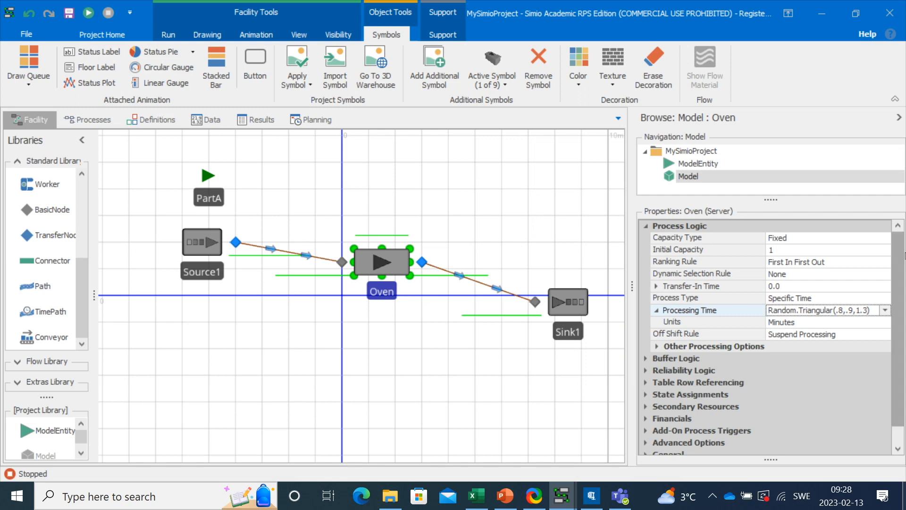
key(Return)
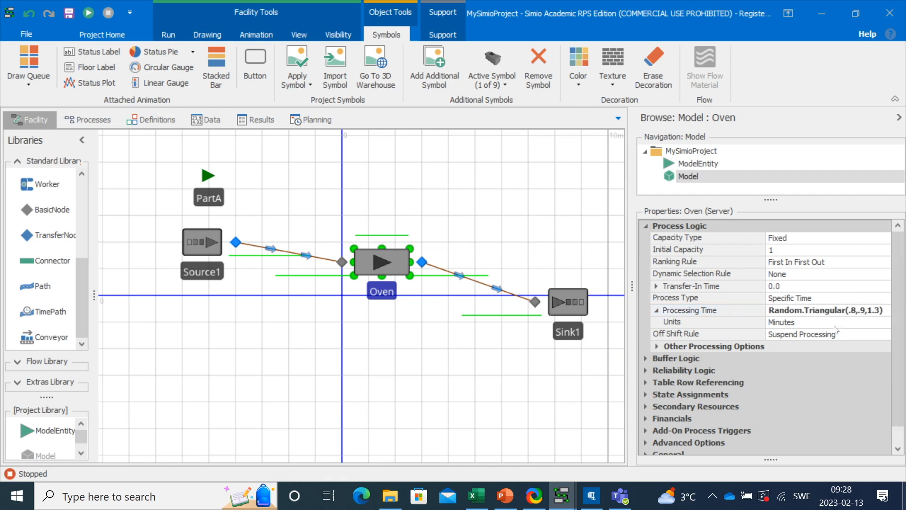
drag(561, 232, 542, 238)
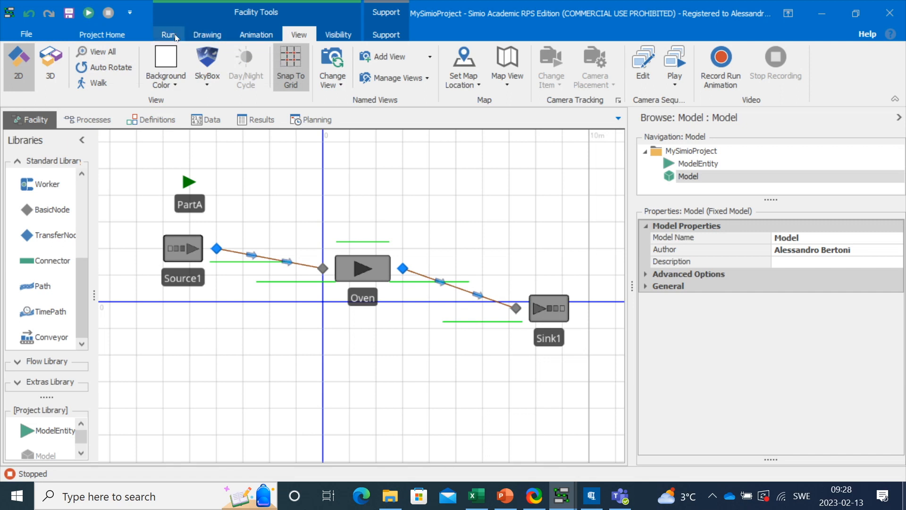
Define the simulation's ending type as a run length of 8 hours
click(168, 36)
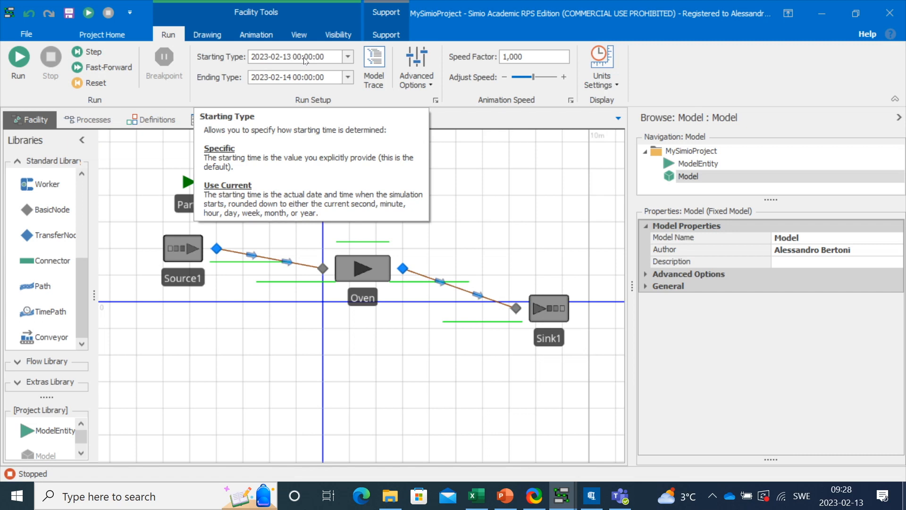
click(298, 83)
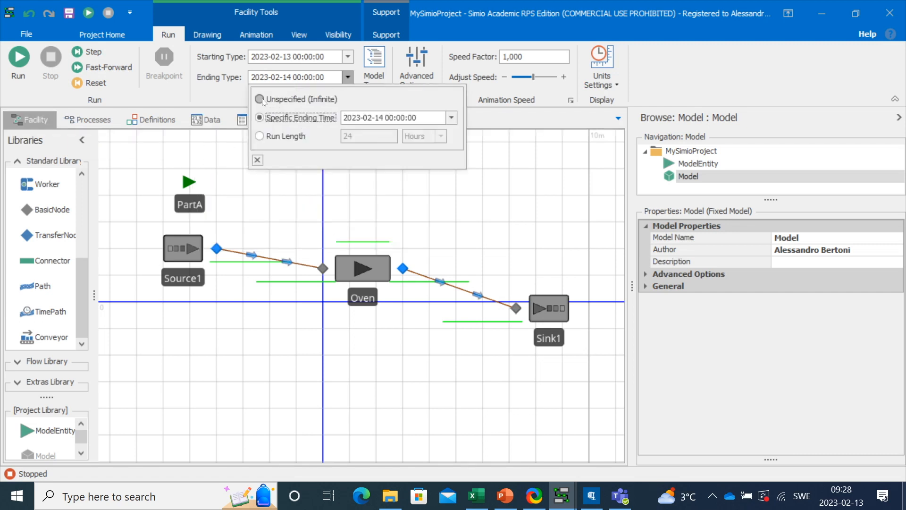
click(259, 136)
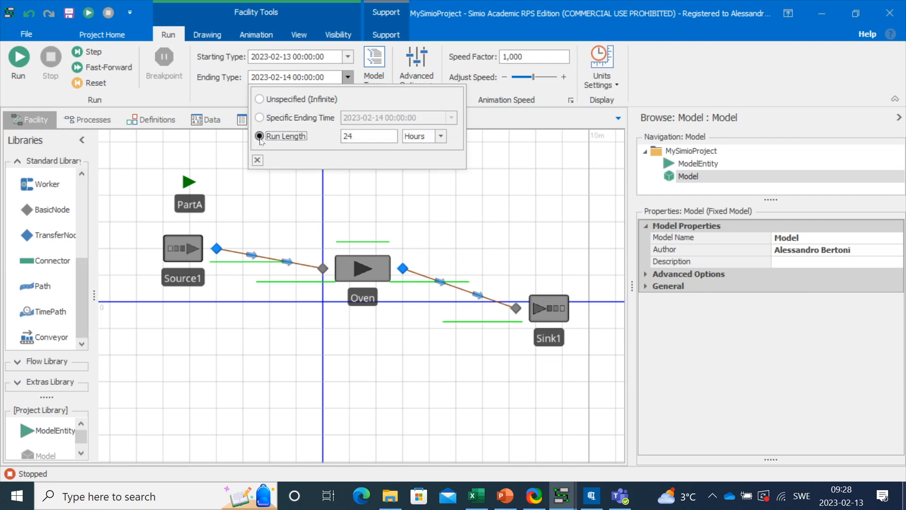
click(346, 135)
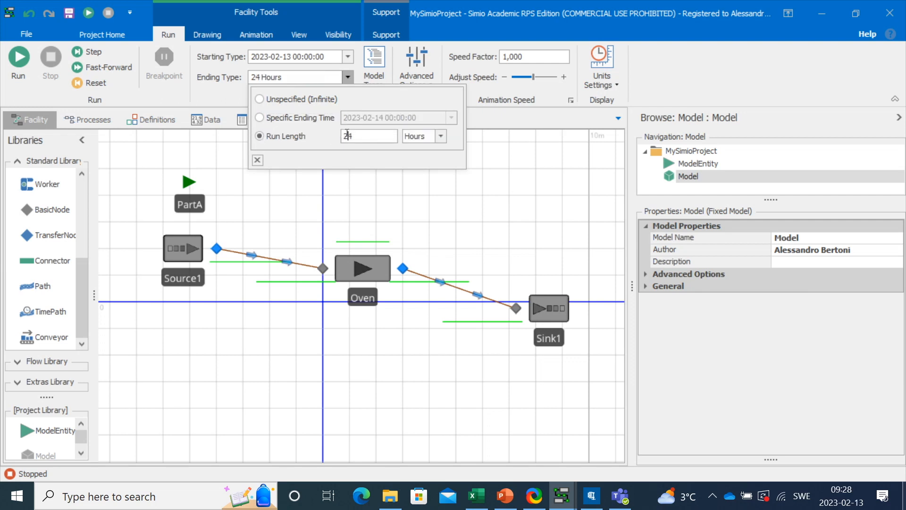
key(BackSpace)
key(BackSpace)
text(8)
click(368, 179)
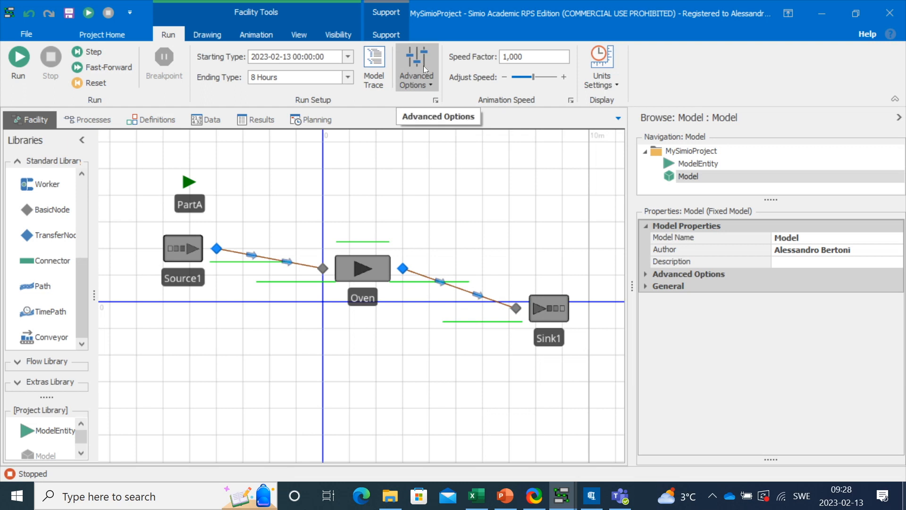
Examine the advanced run options for warning level, randomness, financials, interactive logging, run-time profiling and trace type
click(432, 87)
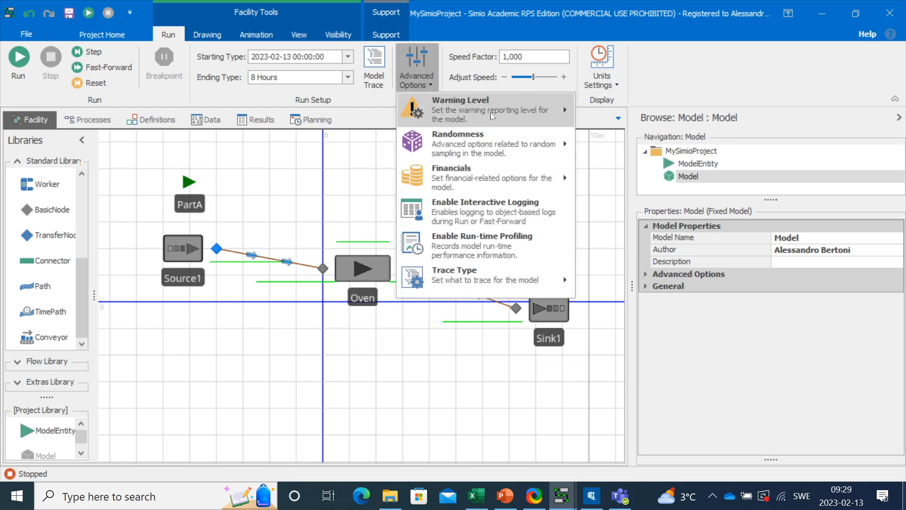
mouse_move(491, 114)
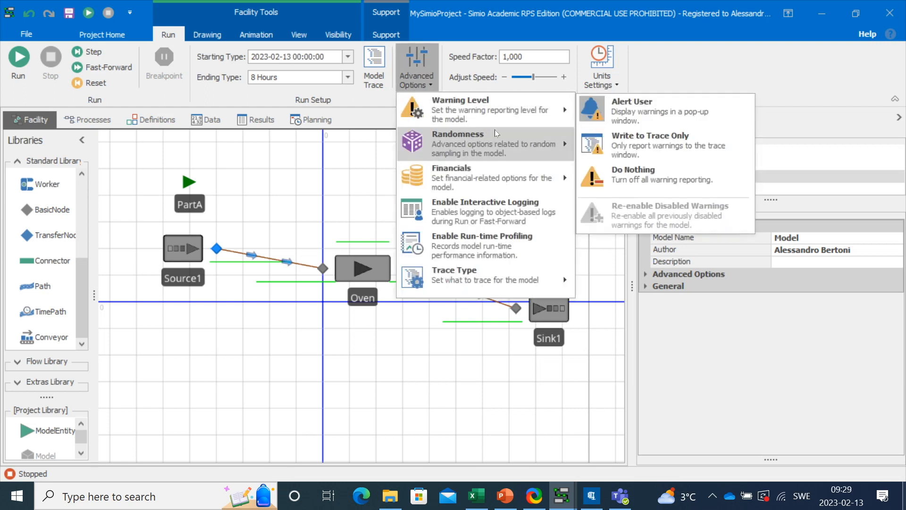
mouse_move(497, 140)
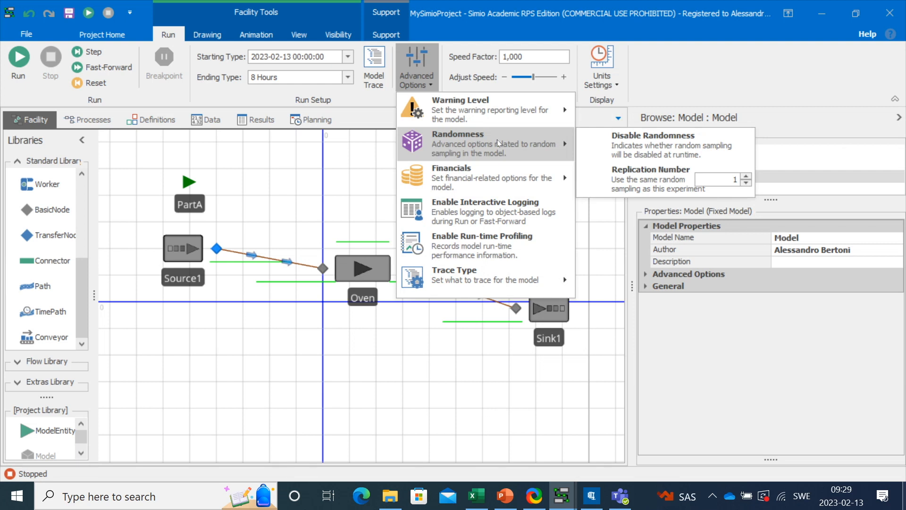
mouse_move(495, 176)
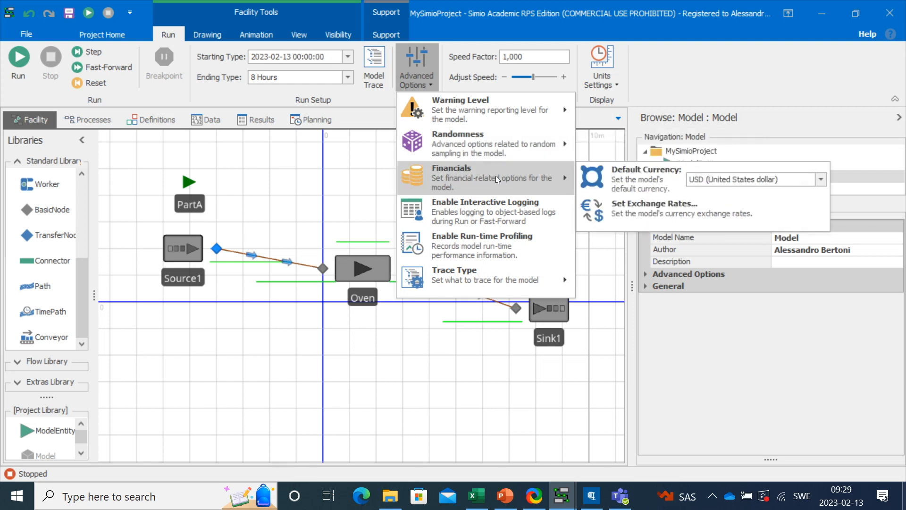
mouse_move(508, 213)
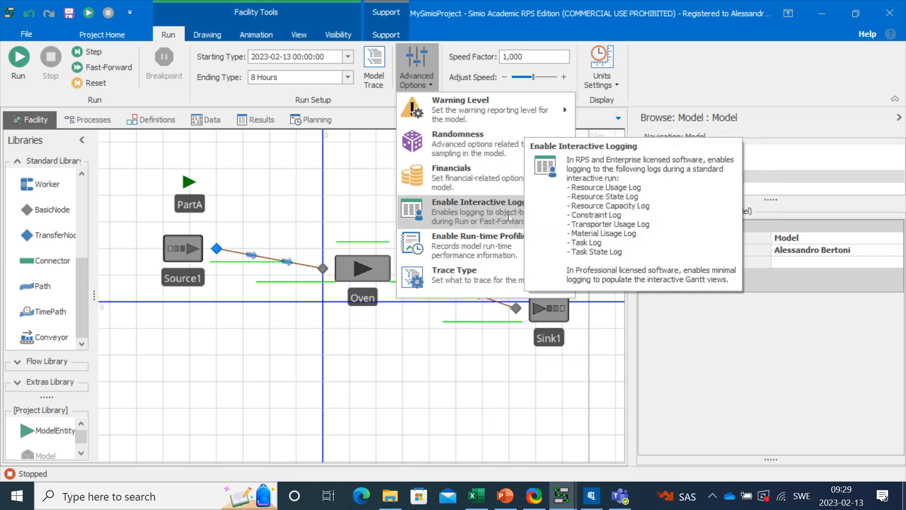
mouse_move(502, 247)
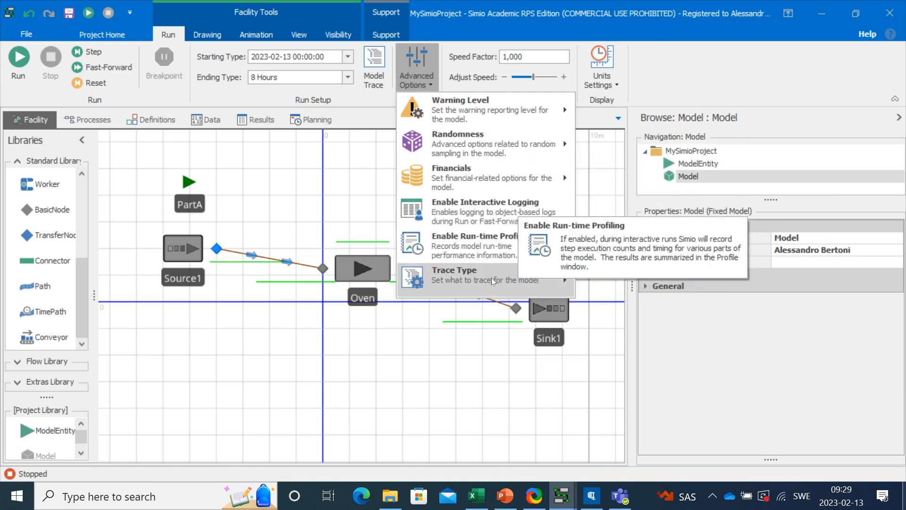
mouse_move(491, 278)
click(600, 159)
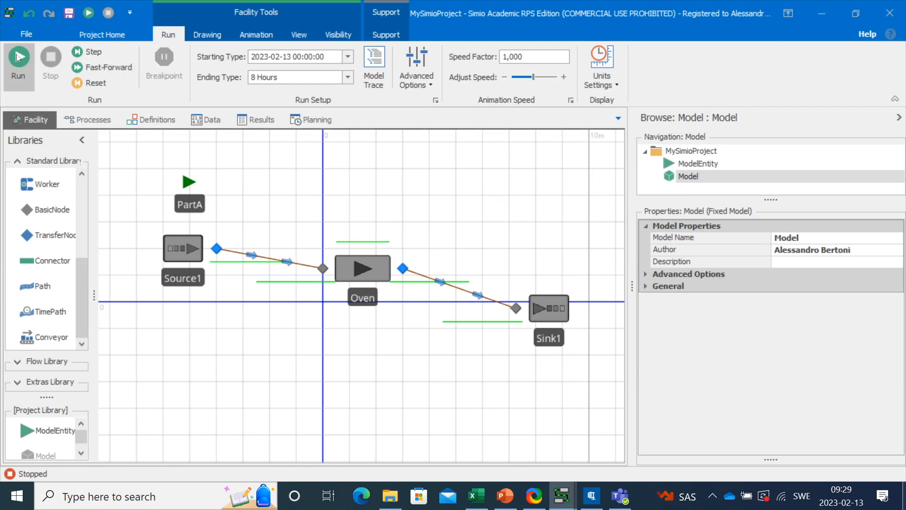
Run the simulation with the animation speed factor raised to 10,000, and stop it partway
click(18, 57)
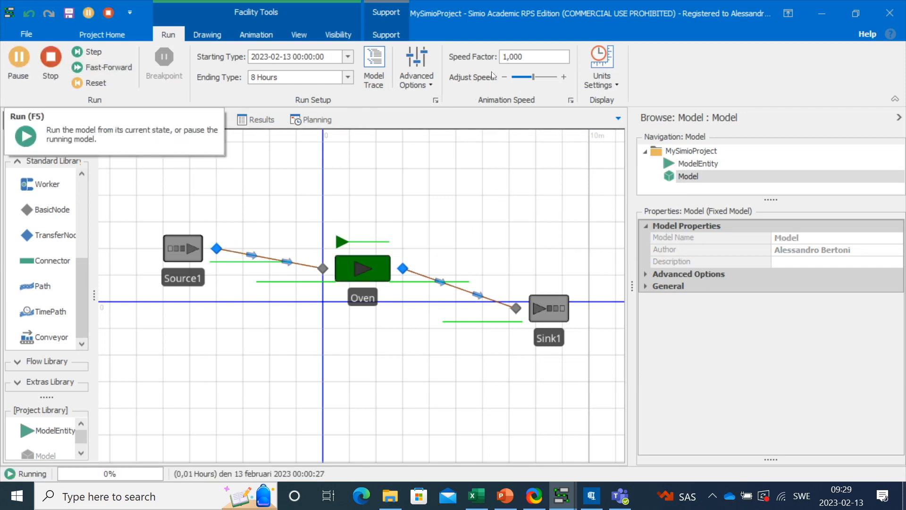
click(519, 56)
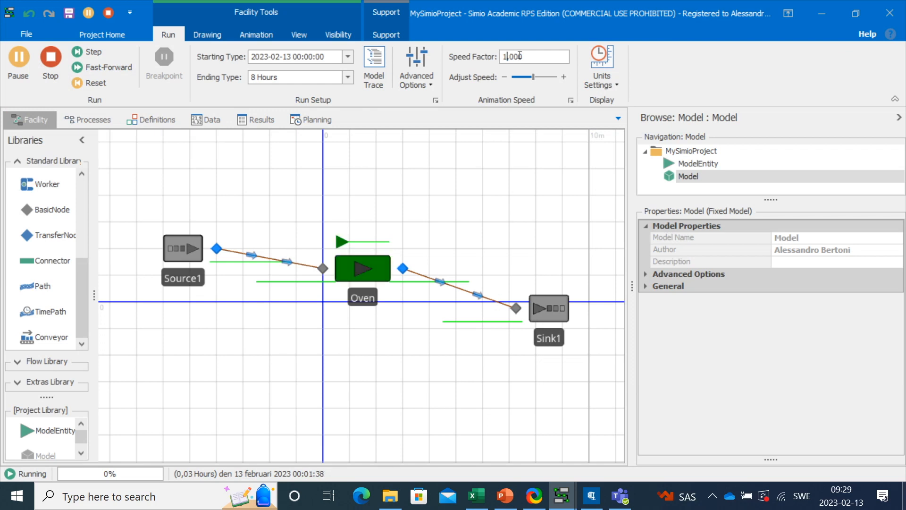
text(0)
key(Return)
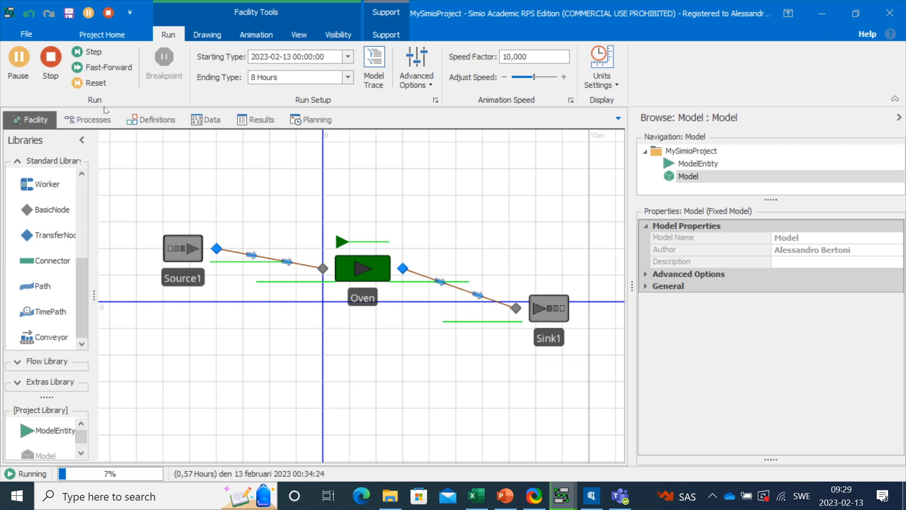
click(52, 66)
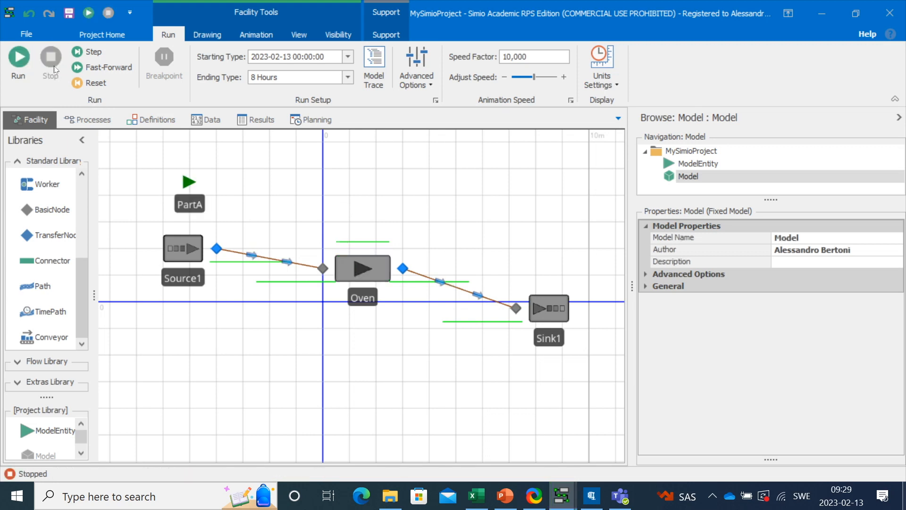
Fast-forward the simulation to its end and show the pivot grid of results with the model browser collapsed
click(121, 73)
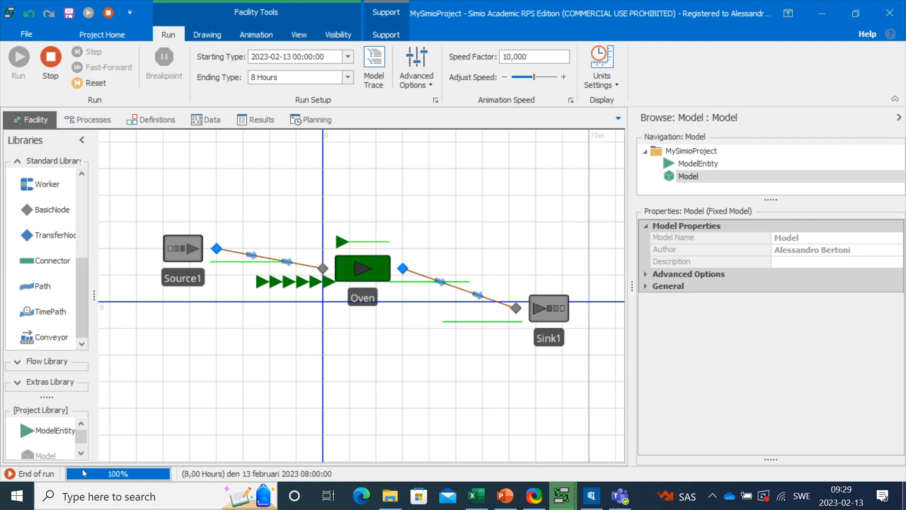
click(265, 287)
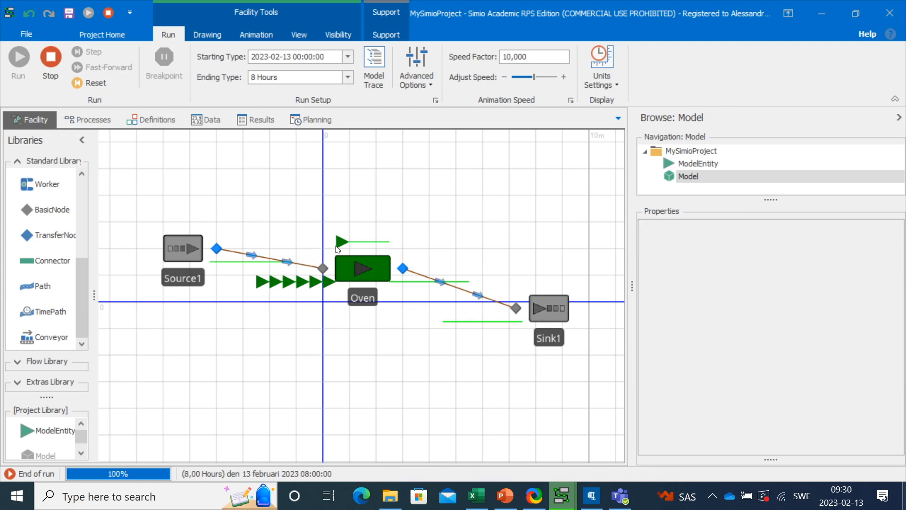
click(259, 120)
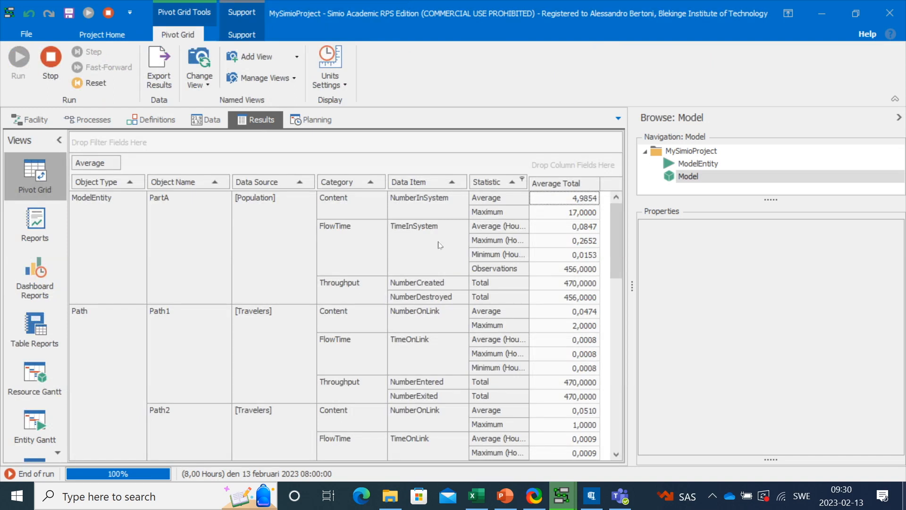
click(899, 118)
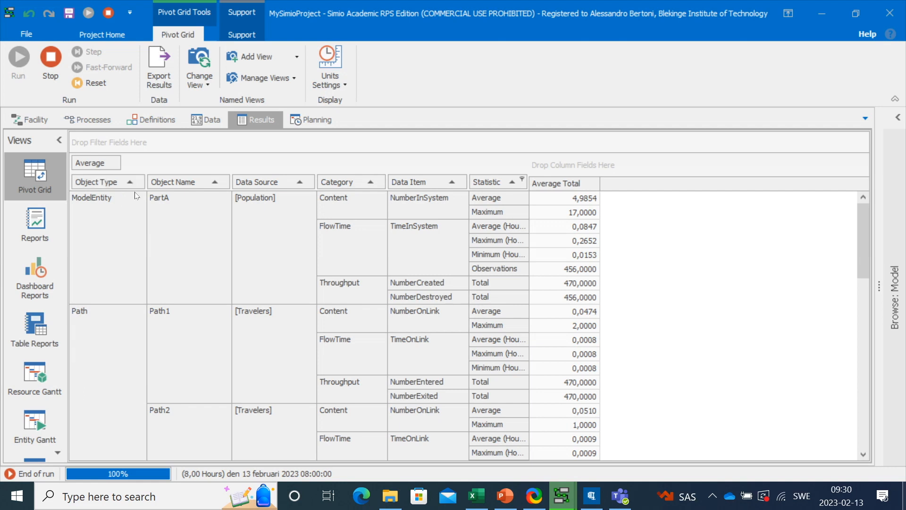
Review the pivot grid results and filter the object types to show only ModelEntity
scroll(118, 317, down, 4)
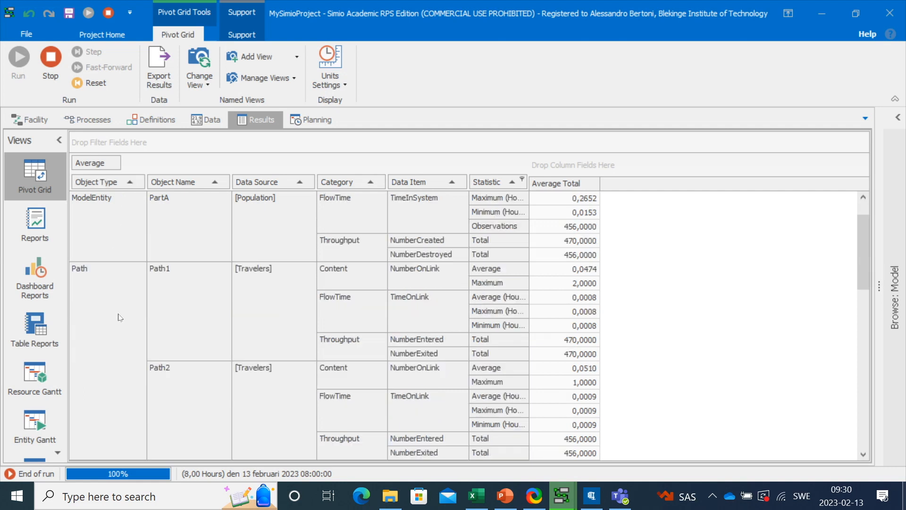
scroll(120, 317, down, 7)
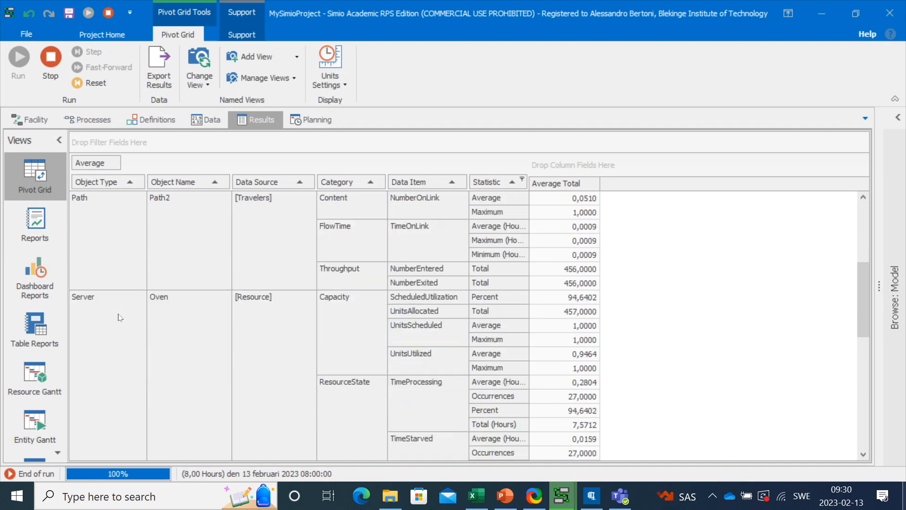
scroll(119, 317, down, 3)
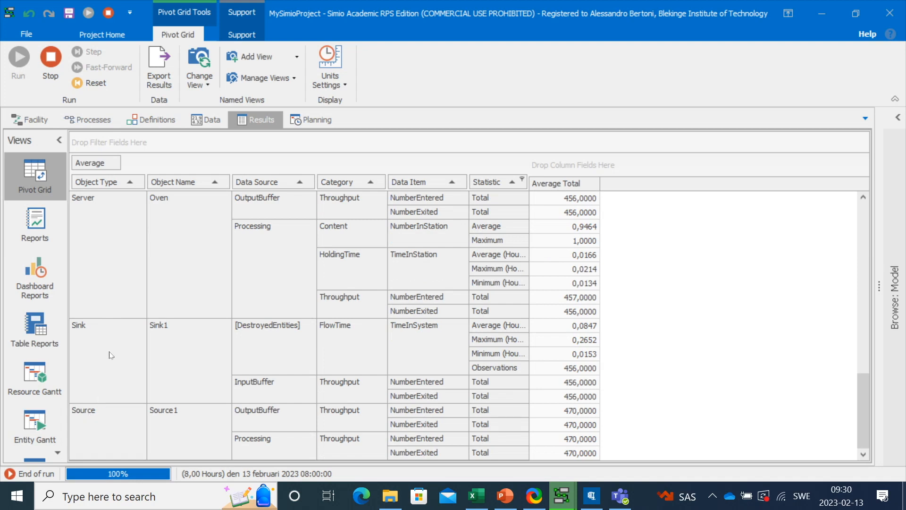
scroll(111, 355, up, 12)
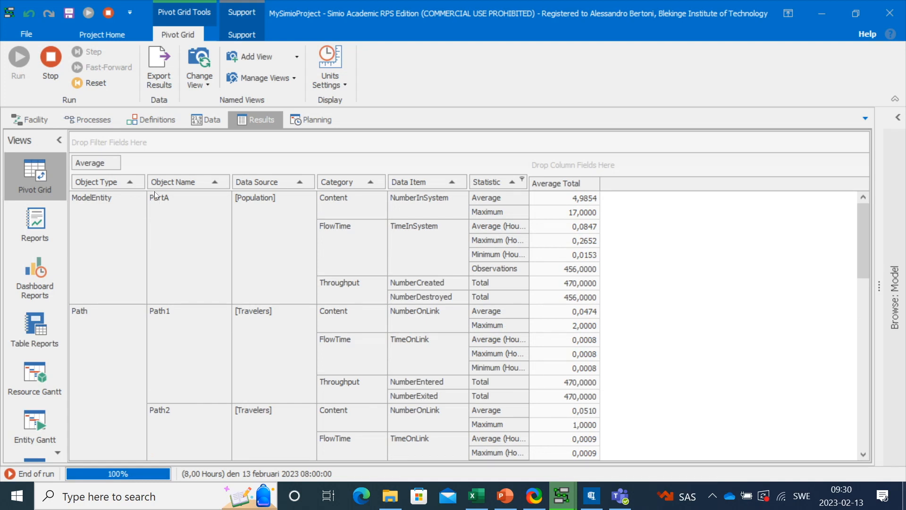
click(140, 180)
click(139, 180)
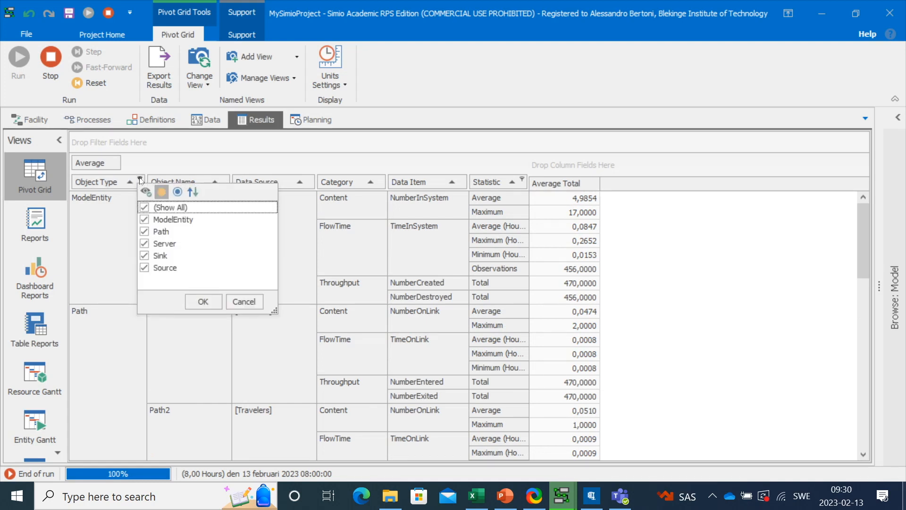
click(145, 208)
click(145, 219)
click(213, 299)
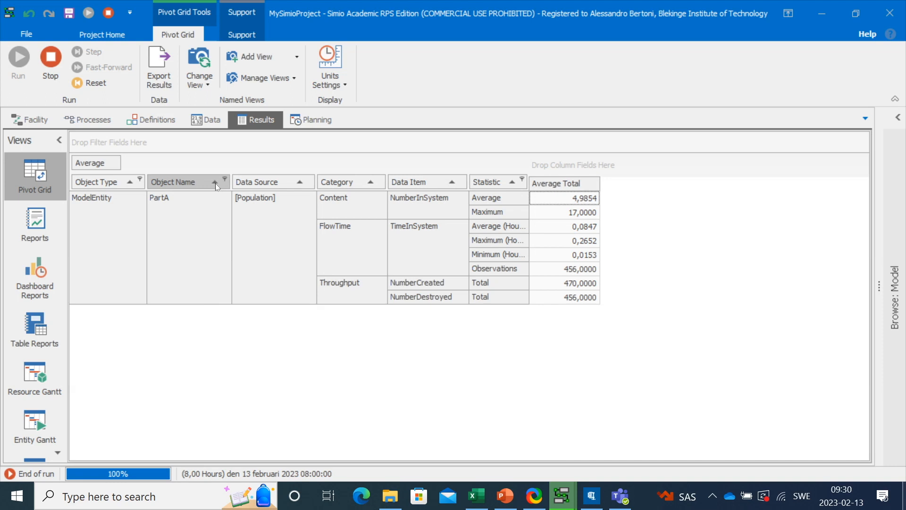
Filter the ModelEntity results by category to show only Throughput
click(380, 180)
click(385, 208)
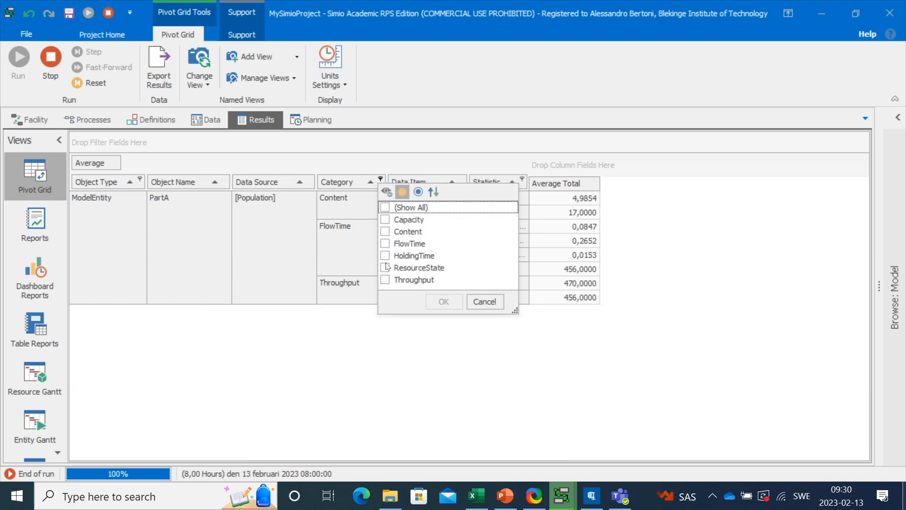
click(385, 281)
click(431, 305)
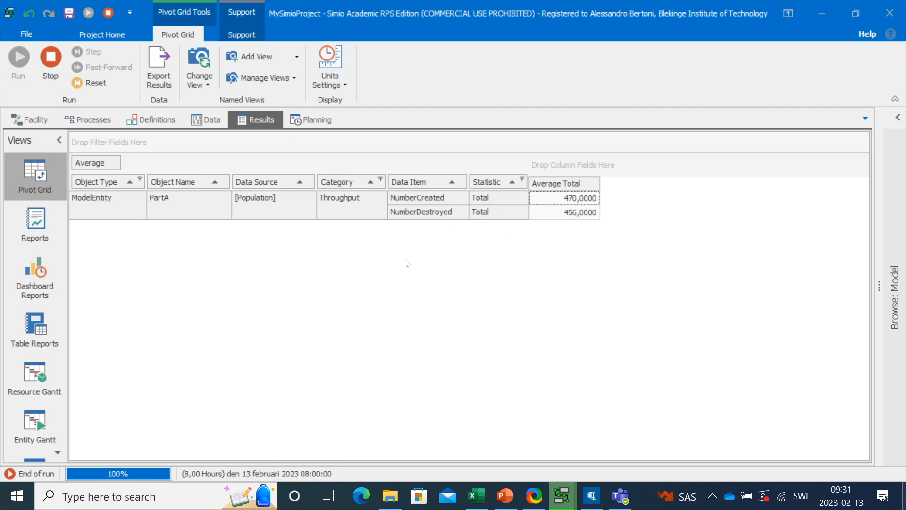
Examine the Interactive Detail report's throughput and content statistics for the part, paths, oven, source and sink
click(50, 232)
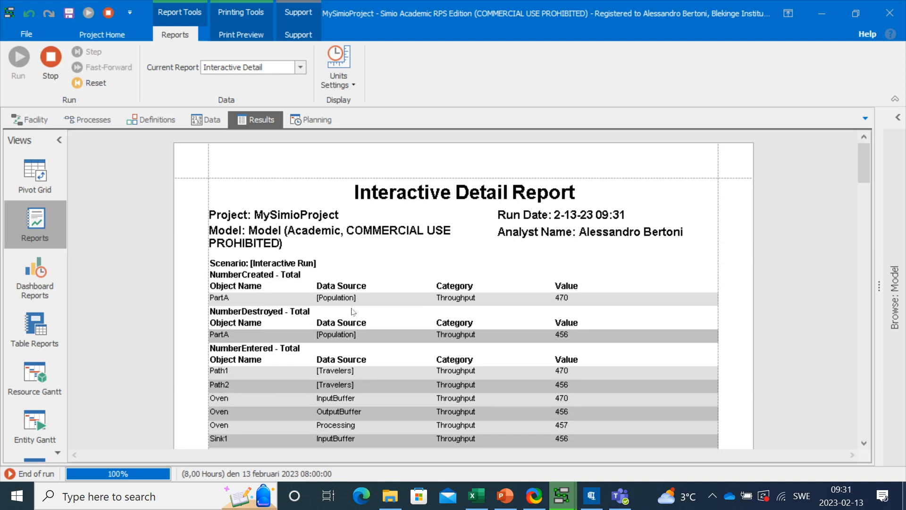
scroll(351, 311, down, 1)
scroll(352, 310, down, 2)
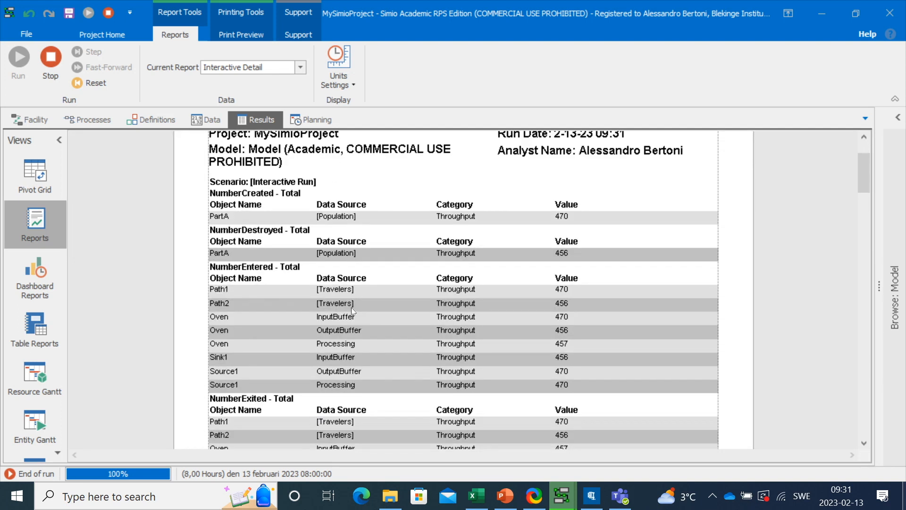
scroll(351, 307, down, 2)
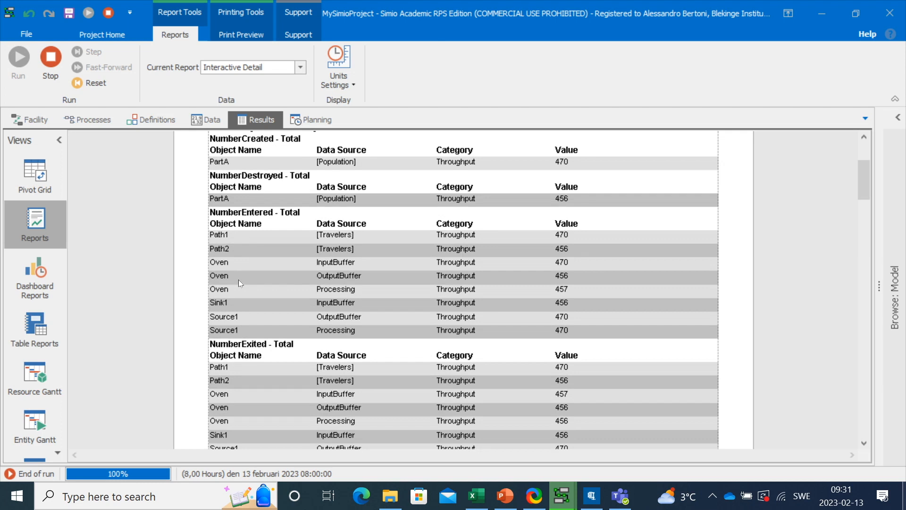
scroll(239, 281, down, 3)
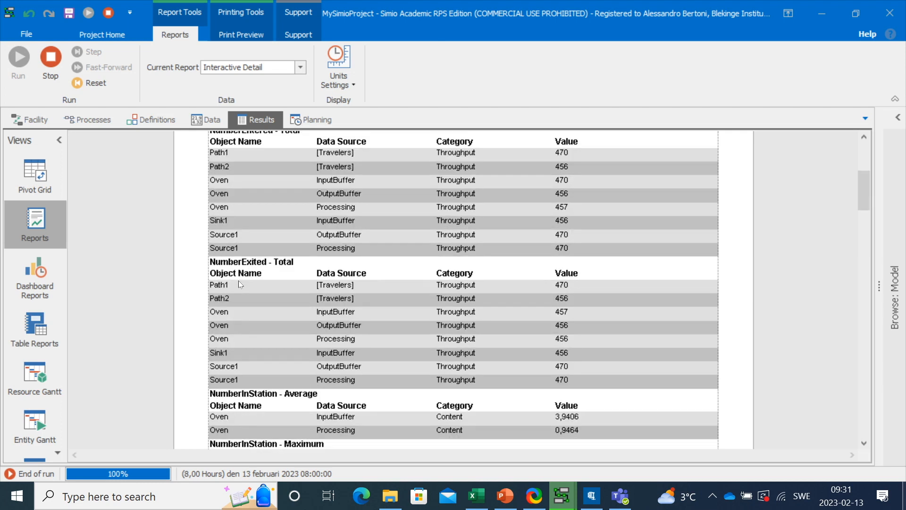
scroll(239, 283, down, 1)
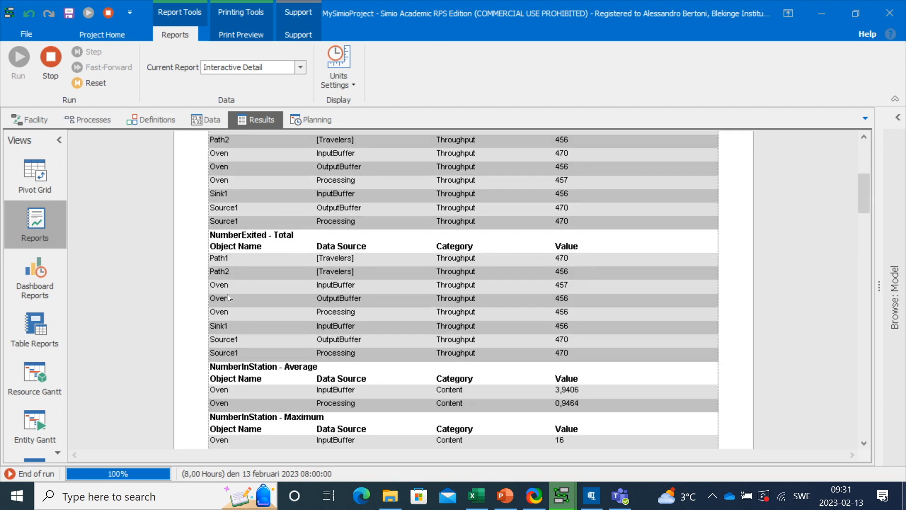
scroll(239, 334, down, 4)
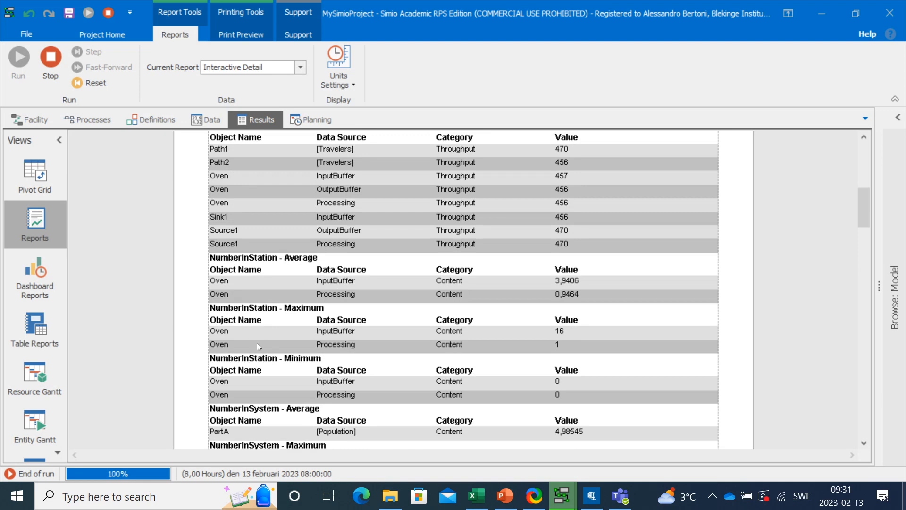
scroll(257, 343, down, 1)
Look through the dashboard reports, the table reports and the resource usage and resource state logs
click(22, 265)
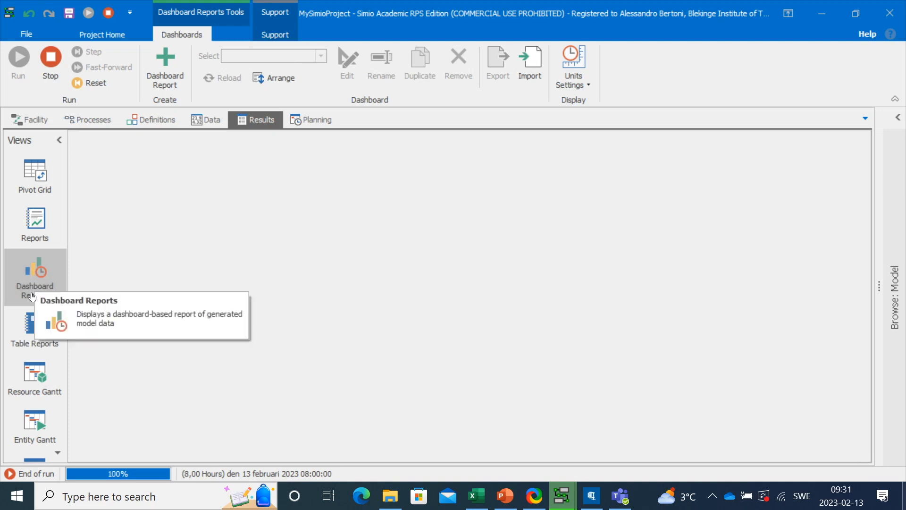
click(28, 331)
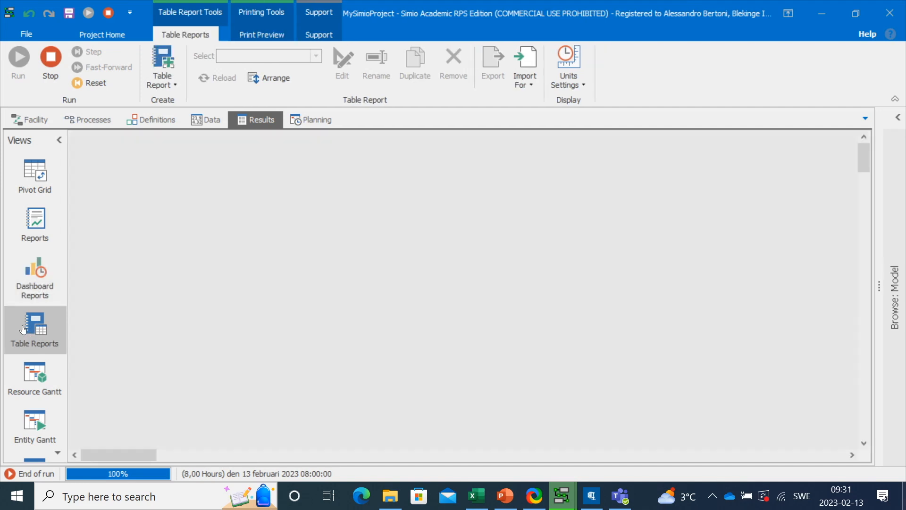
scroll(51, 373, down, 1)
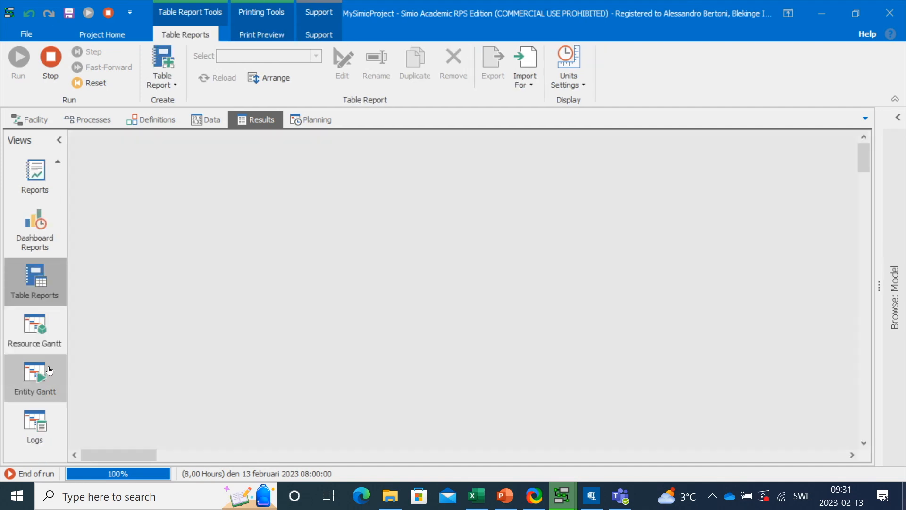
click(35, 427)
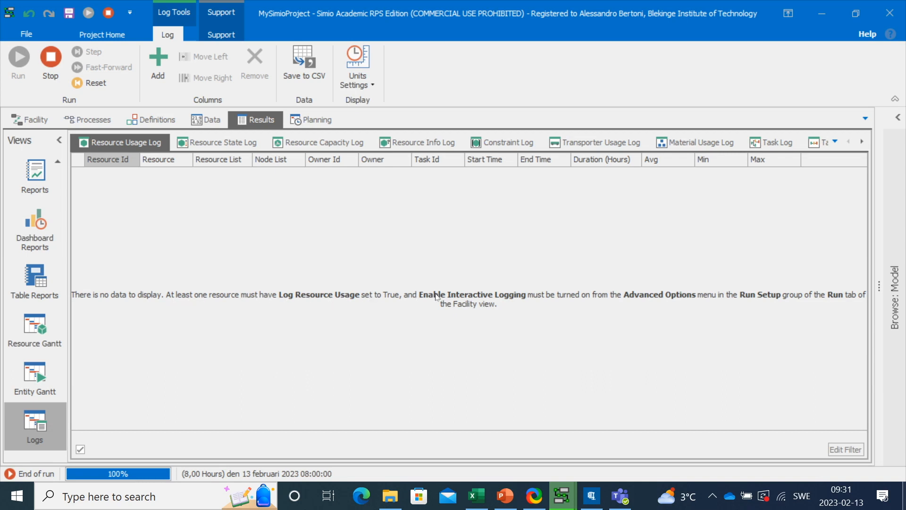
click(230, 144)
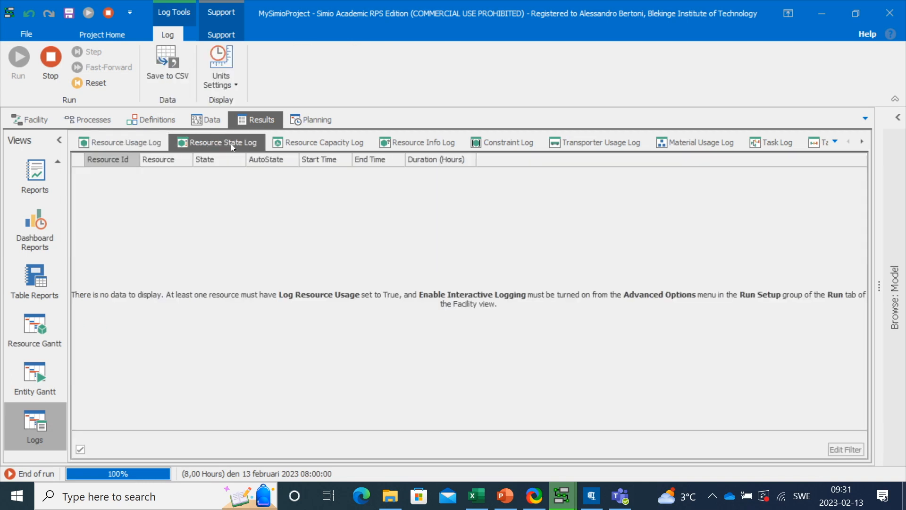
Return to the pivot grid and filter the object types to show only Server instead of ModelEntity
scroll(30, 220, up, 1)
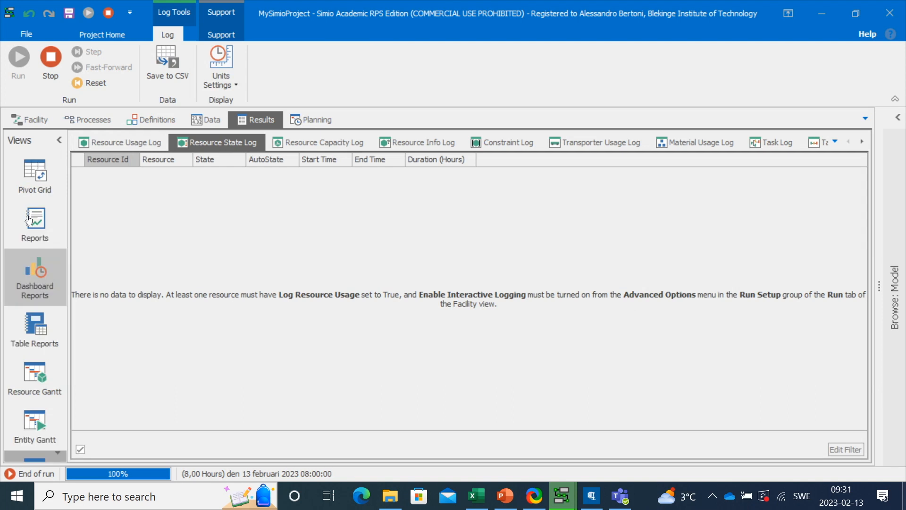
click(39, 184)
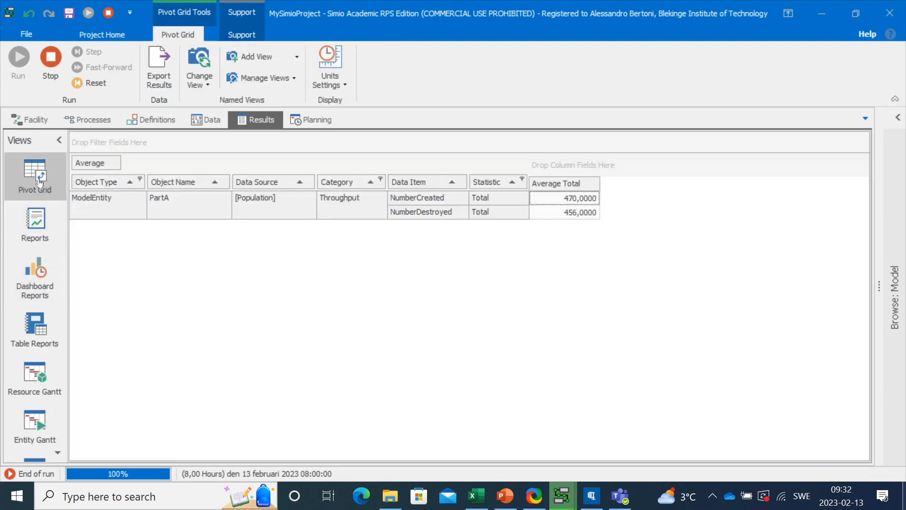
click(139, 179)
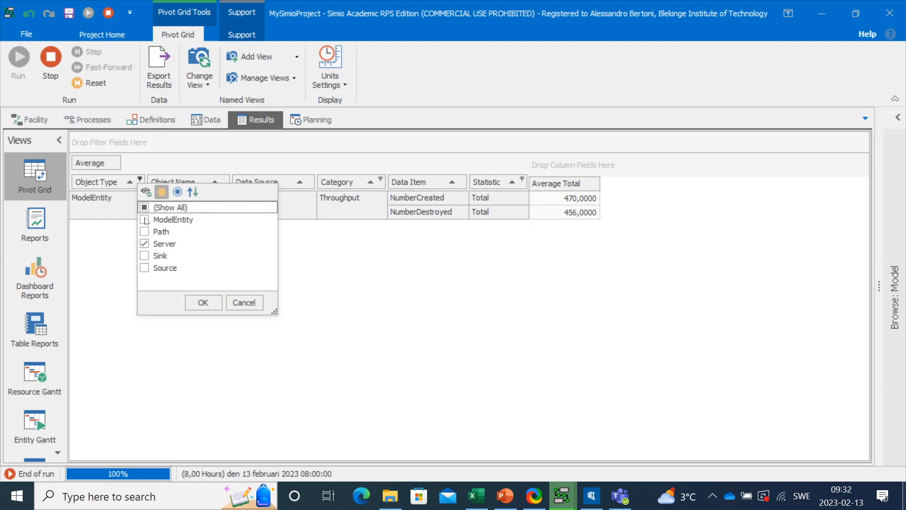
click(202, 302)
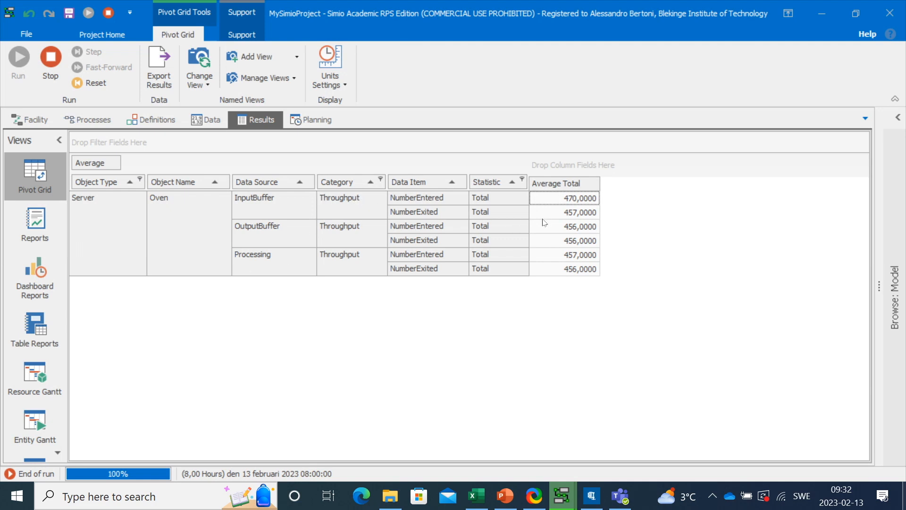
Change the category filter of the server results from Throughput to FlowTime
click(381, 179)
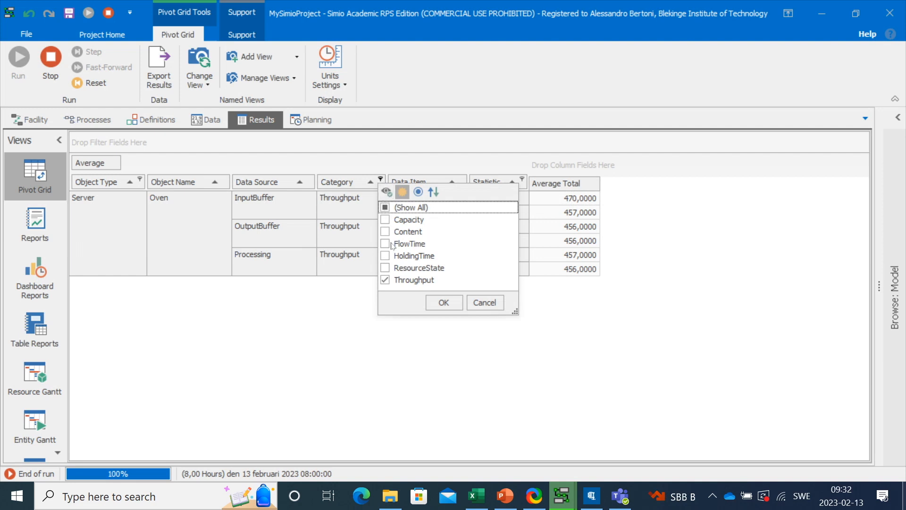
click(385, 281)
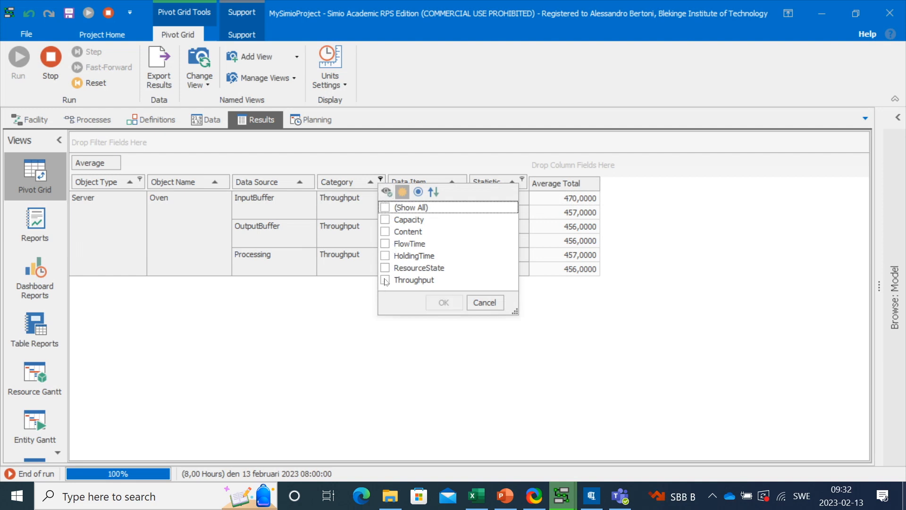
click(385, 244)
click(446, 300)
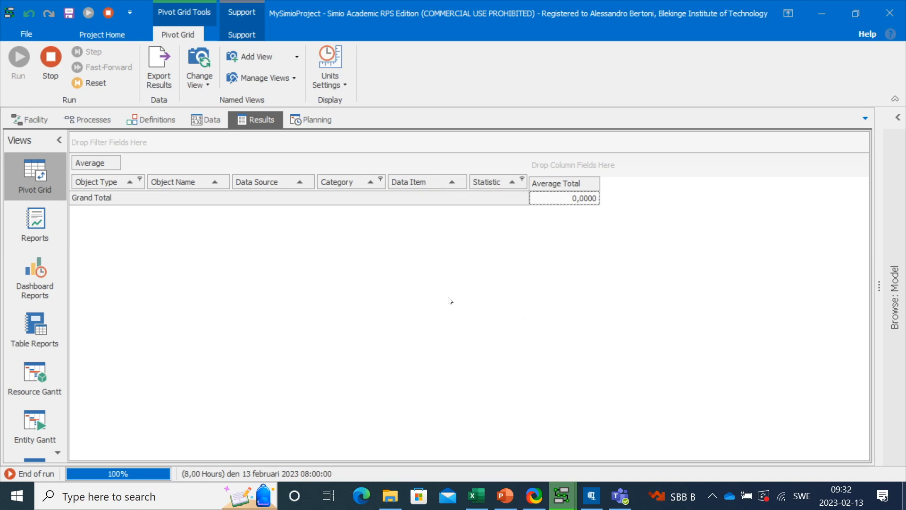
Set the category filter to show the server's Content and HoldingTime results
click(380, 180)
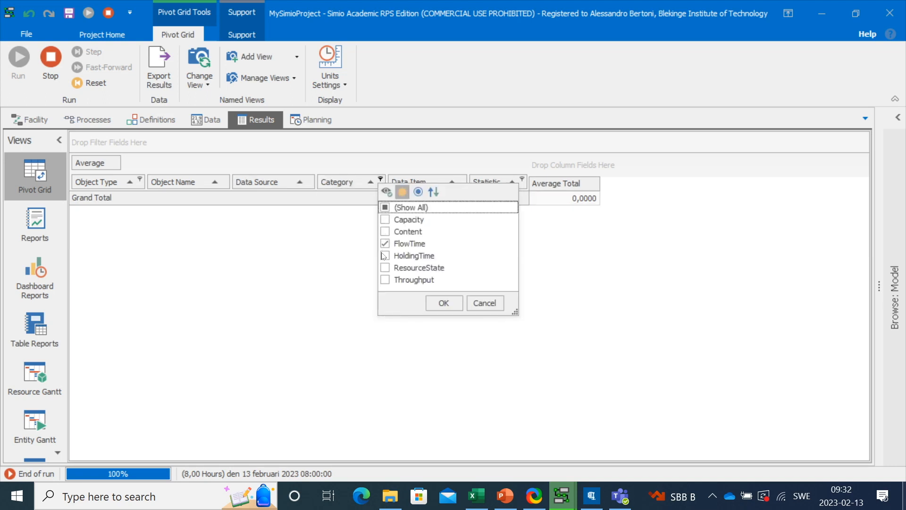
click(385, 231)
click(442, 302)
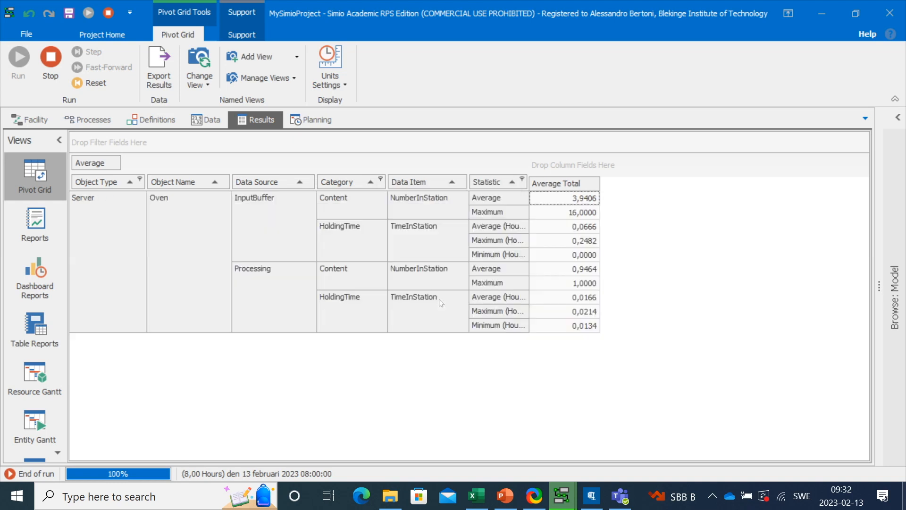